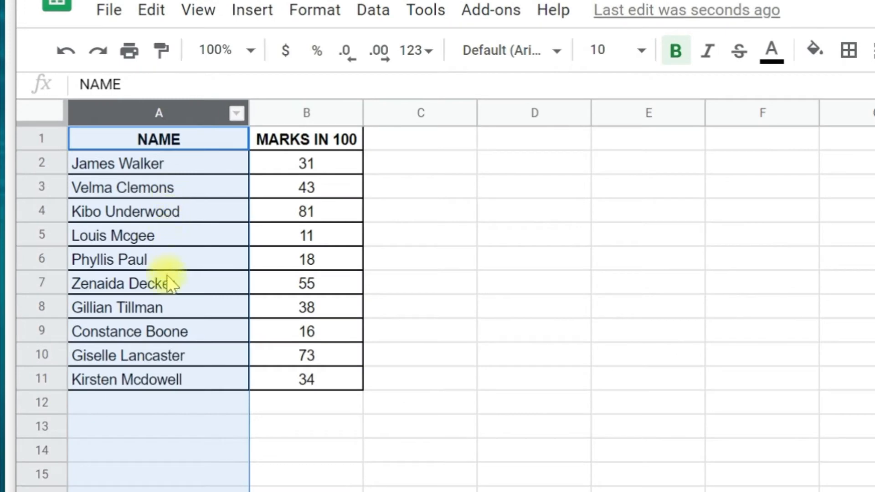
pyautogui.click(286, 112)
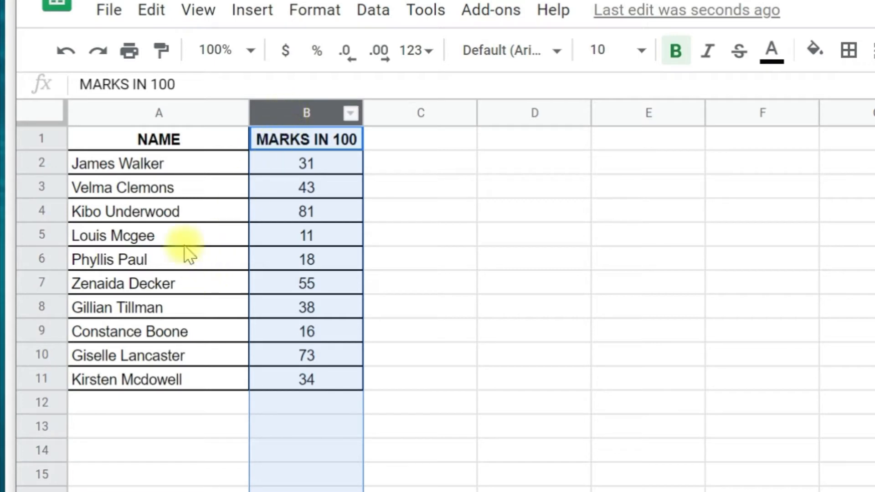
pyautogui.click(131, 119)
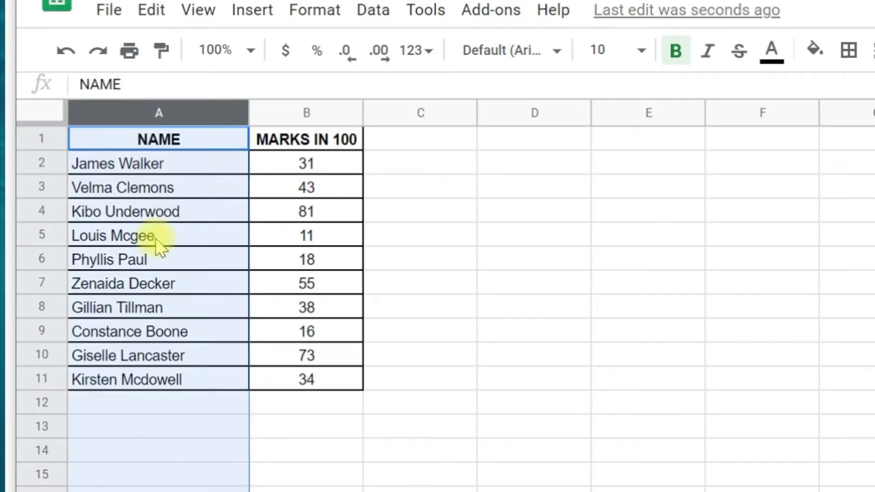
pyautogui.click(567, 326)
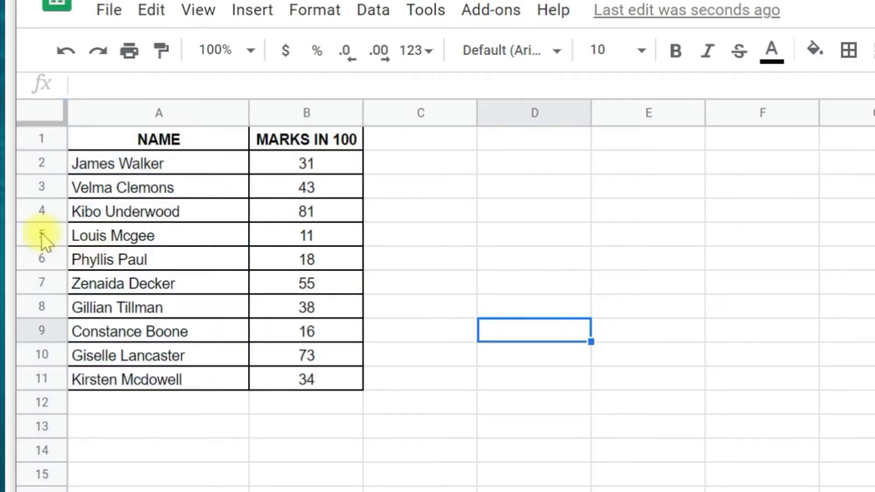
# Step: Fill the fourth row's name and marks cells, A4:B4, with bright yellow to make the record easy to track
pyautogui.moveTo(130, 218); pyautogui.dragTo(287, 214)
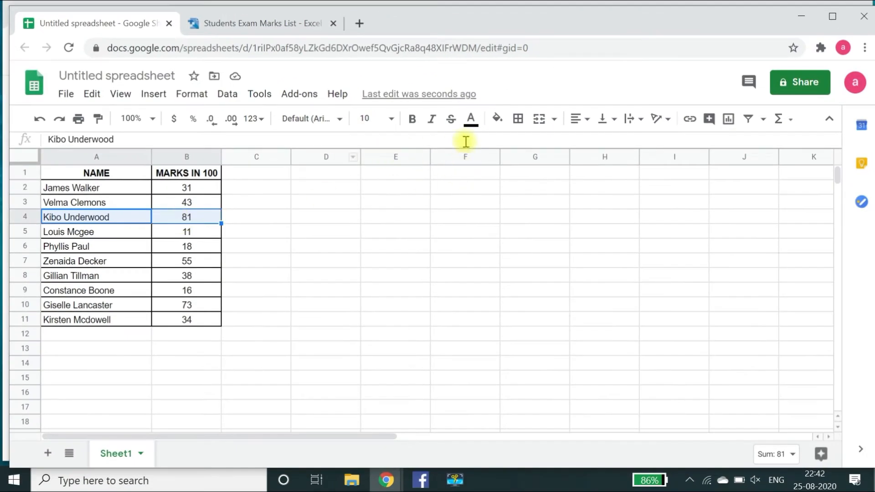
pyautogui.click(498, 120)
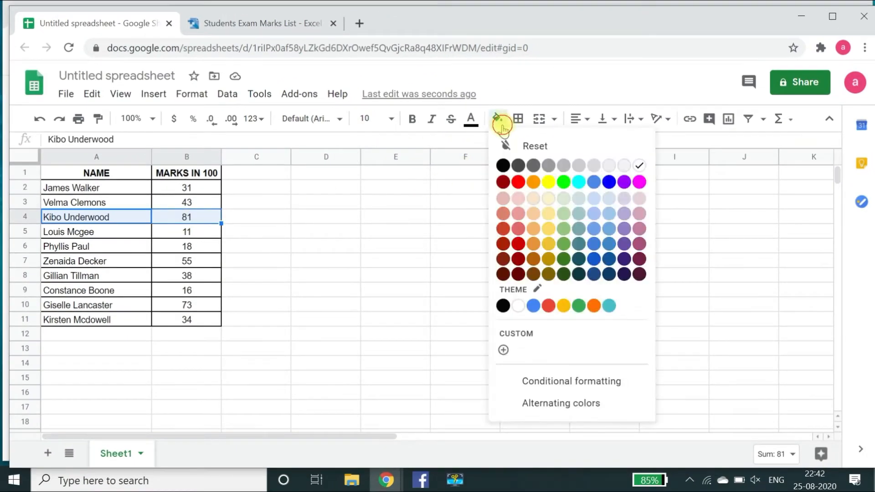
pyautogui.click(547, 184)
pyautogui.click(327, 291)
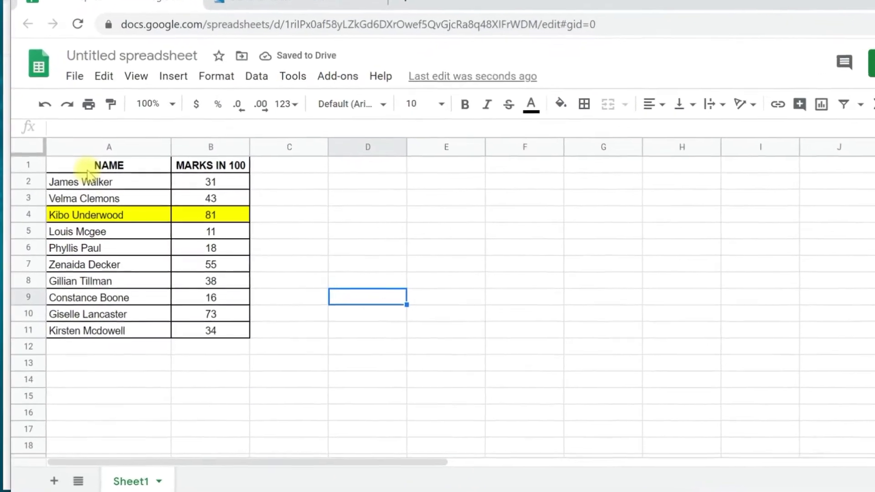
# Step: Sort only the student names in A2:A11 in A → Z order, leaving the marks column out of the range
pyautogui.moveTo(73, 187); pyautogui.dragTo(115, 350)
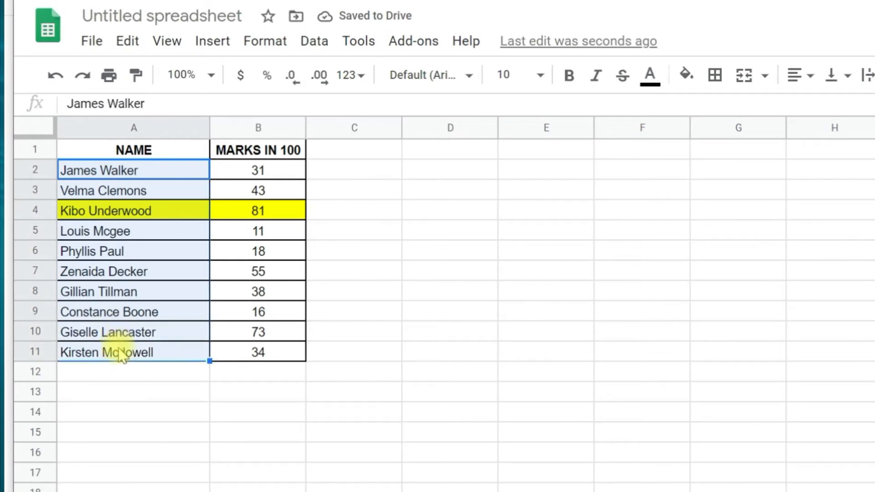
pyautogui.rightClick(118, 353)
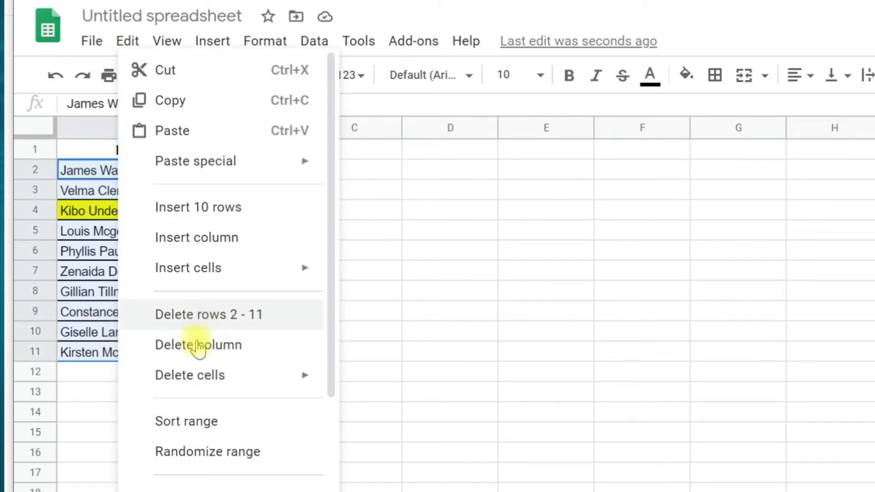
pyautogui.click(203, 421)
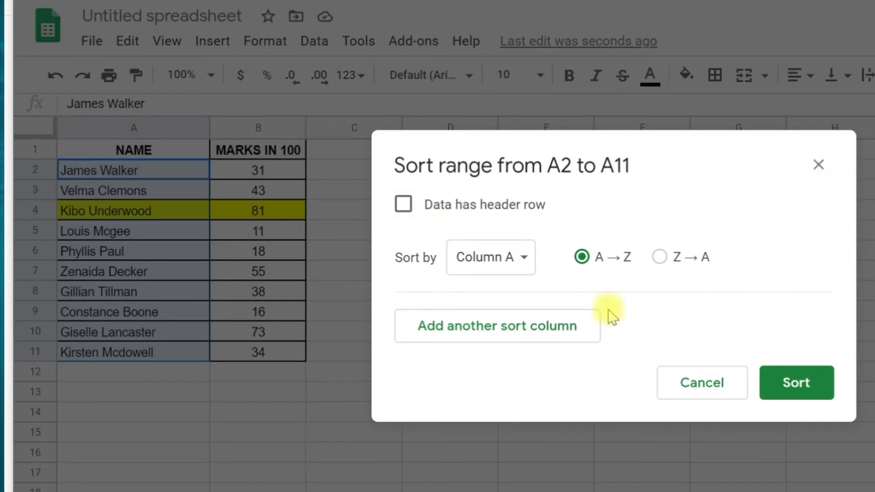
pyautogui.click(776, 387)
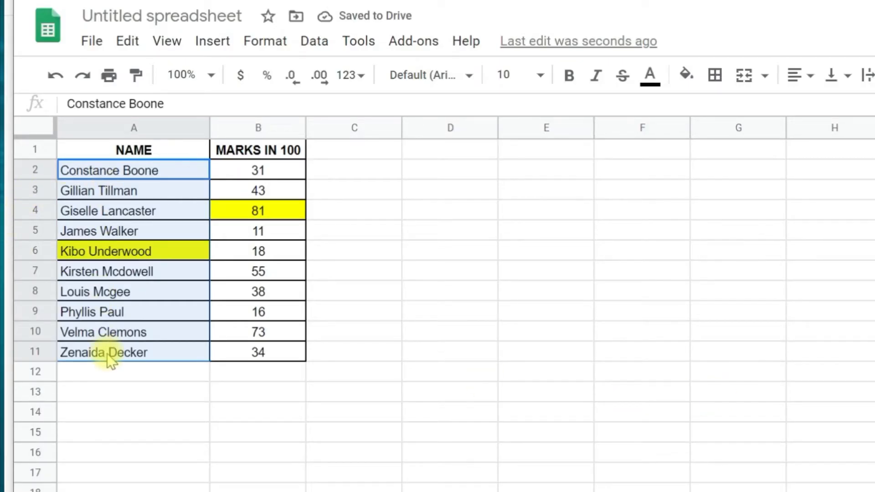
# Step: Sort the NAME column range A1:A11 in Z → A order, marking the data as having a header row
pyautogui.click(111, 151)
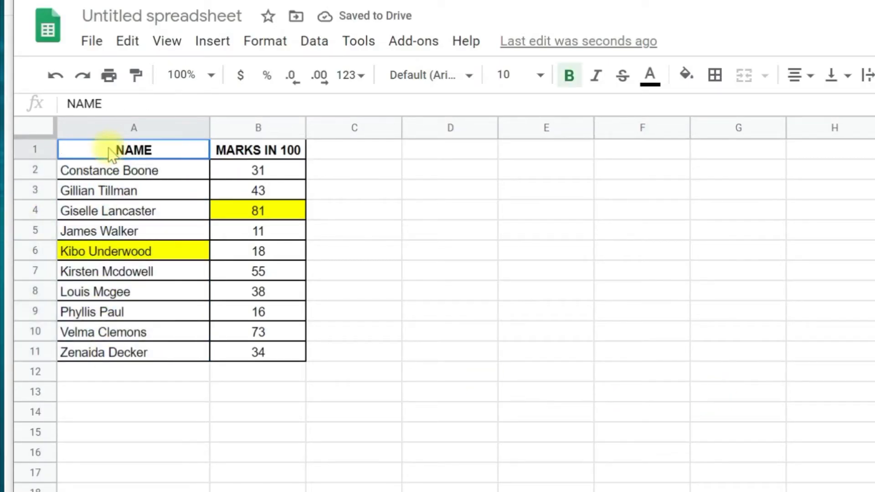
pyautogui.moveTo(110, 151); pyautogui.dragTo(98, 355)
pyautogui.rightClick(101, 349)
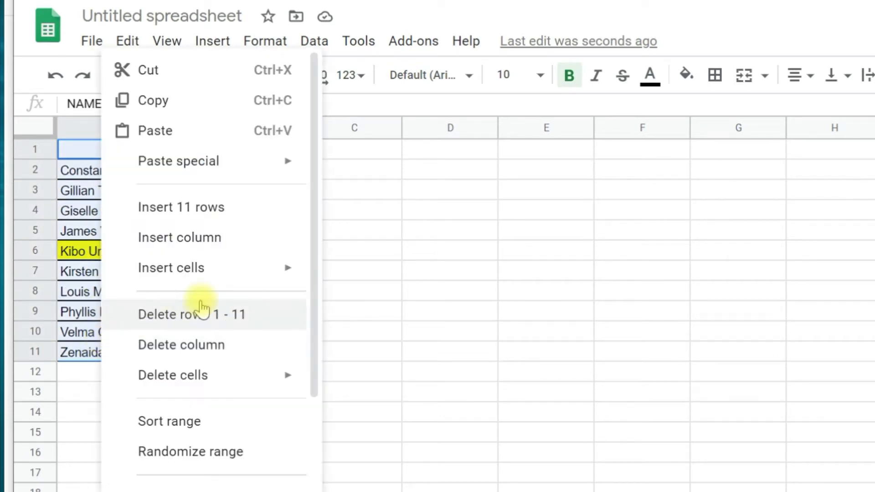
pyautogui.click(194, 427)
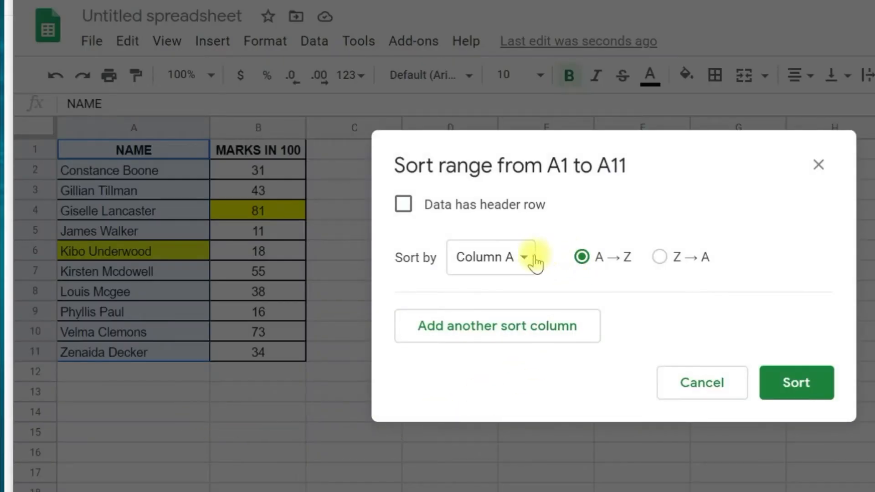
pyautogui.click(402, 205)
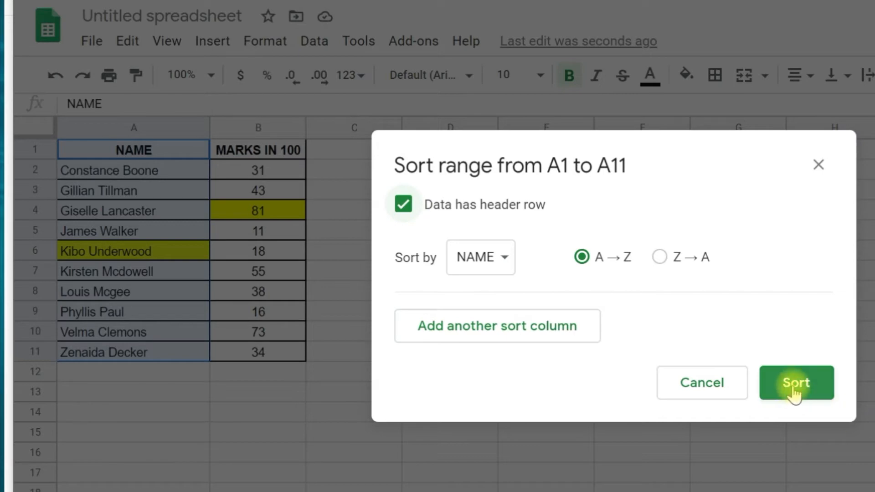
pyautogui.click(659, 257)
pyautogui.click(782, 384)
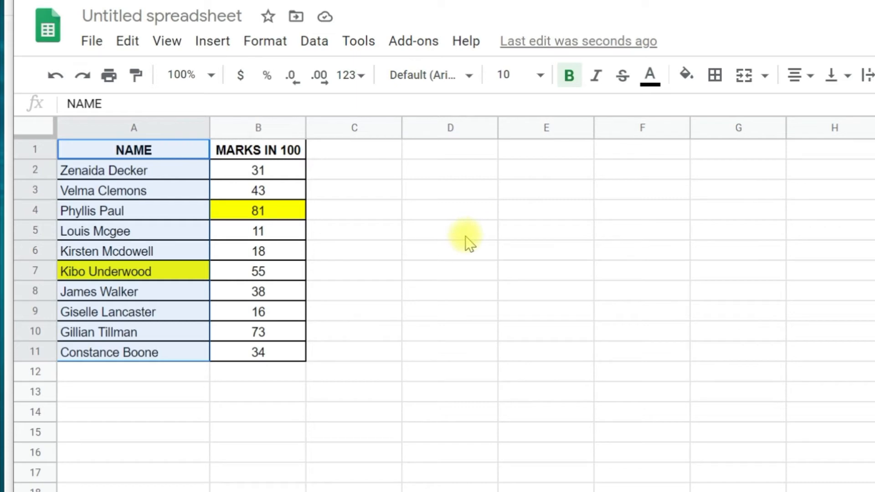
# Step: Undo both sorts of the NAME column and deselect the range
pyautogui.hotkey('ctrl', 'z')
pyautogui.hotkey('ctrl', 'z')
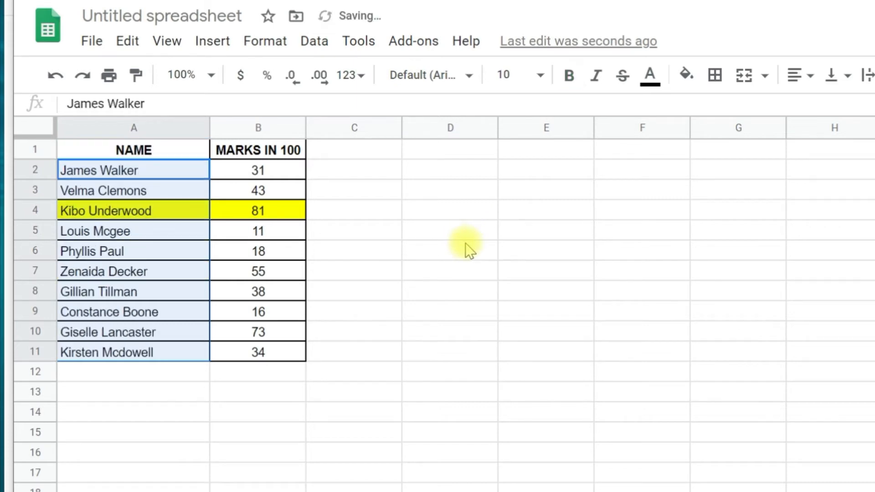
pyautogui.click(470, 250)
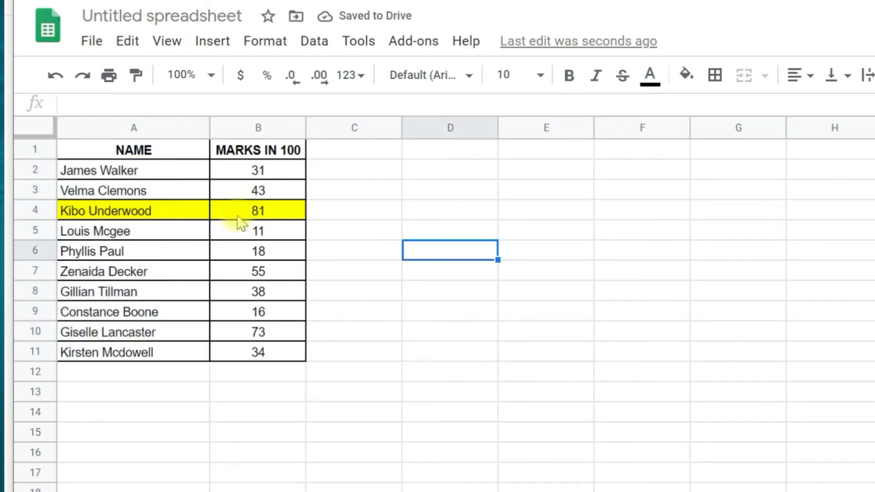
# Step: Sort only the marks range B1:B11 by MARKS IN 100 in A → Z order, with a header row
pyautogui.click(254, 171)
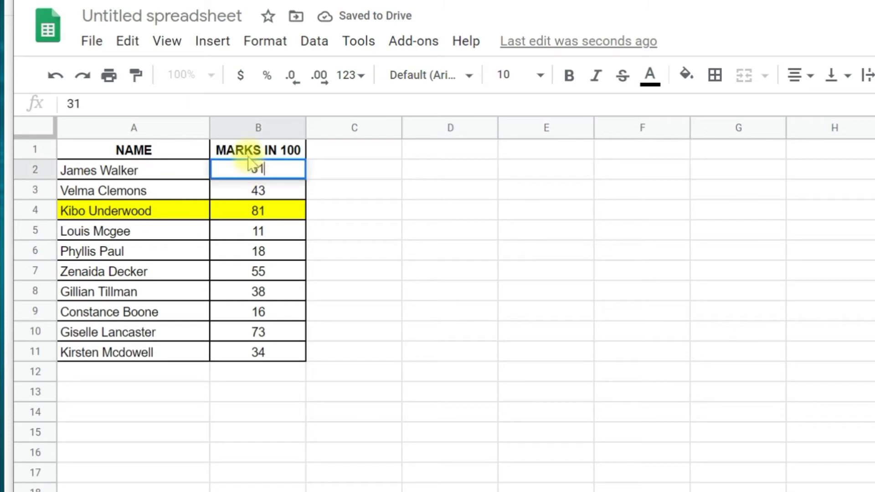
pyautogui.click(248, 151)
pyautogui.moveTo(248, 151); pyautogui.dragTo(230, 351)
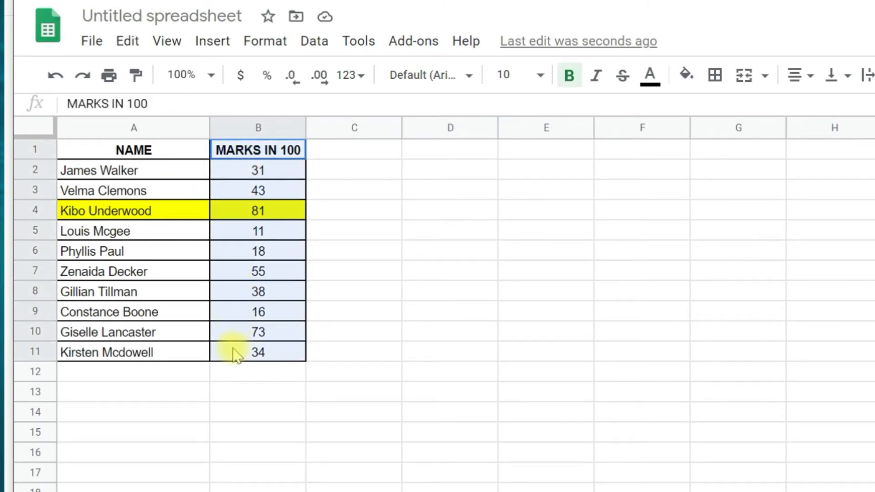
pyautogui.rightClick(234, 351)
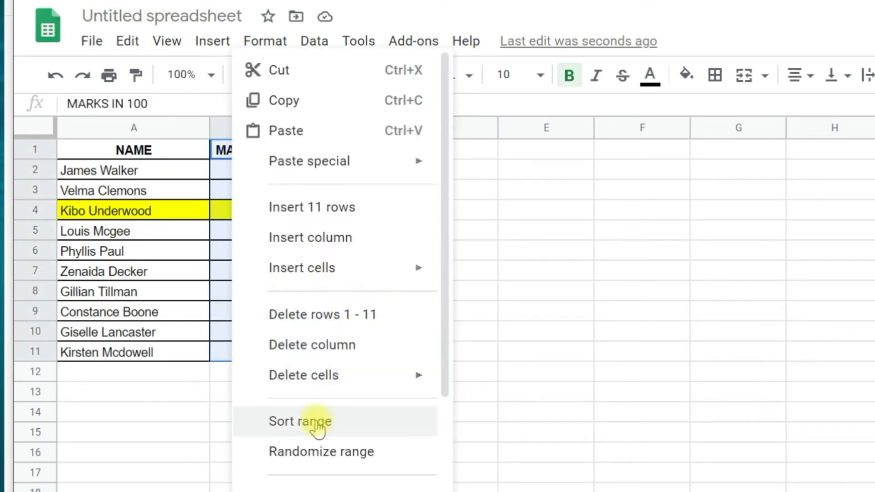
pyautogui.click(286, 422)
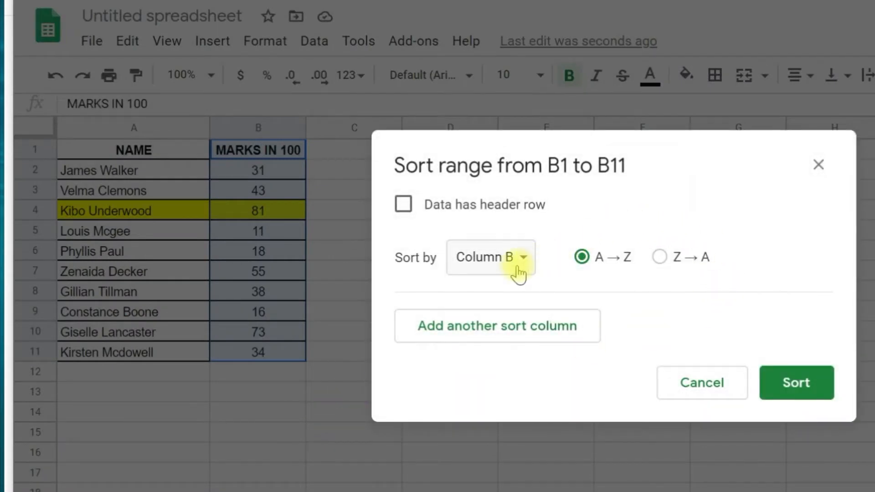
pyautogui.click(403, 205)
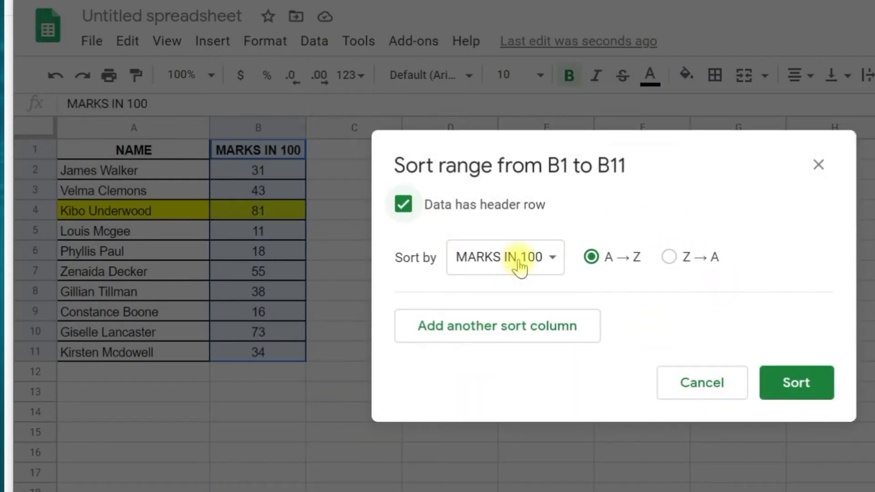
pyautogui.click(797, 384)
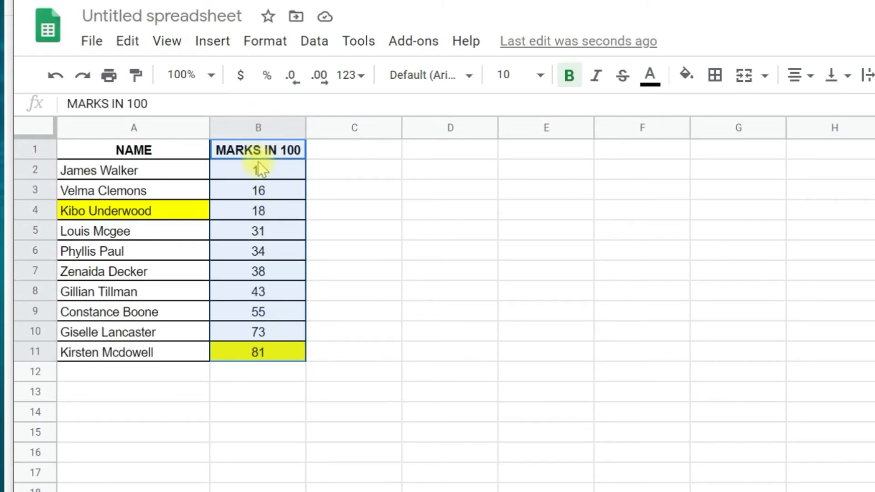
# Step: Sort the marks range B1:B11 in Z → A order and undo both sorts of the marks column
pyautogui.rightClick(241, 230)
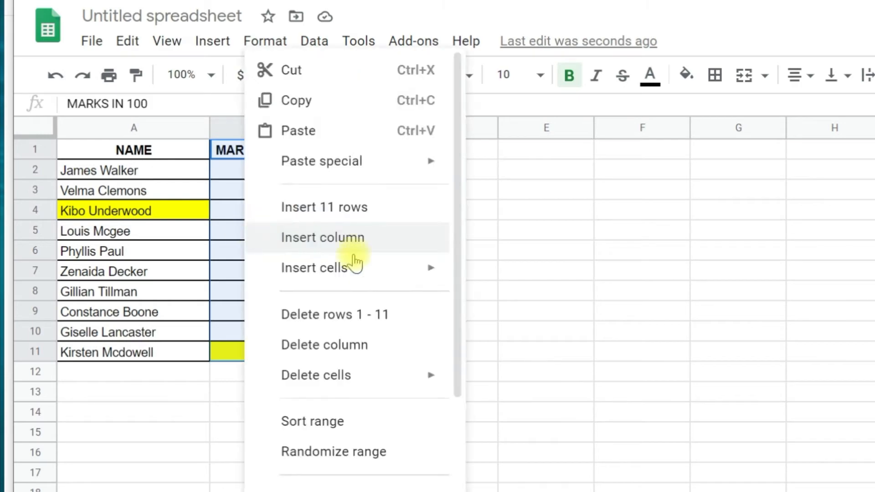
pyautogui.click(345, 423)
pyautogui.click(658, 258)
pyautogui.click(781, 382)
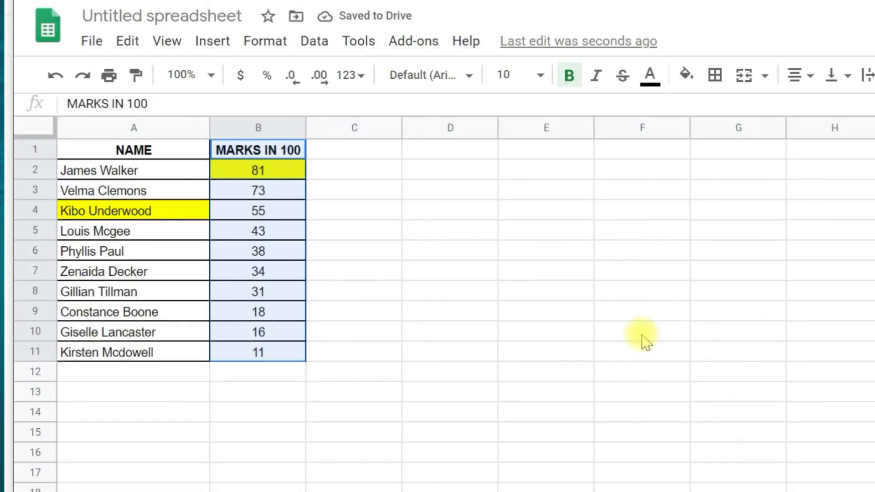
pyautogui.hotkey('ctrl', 'z')
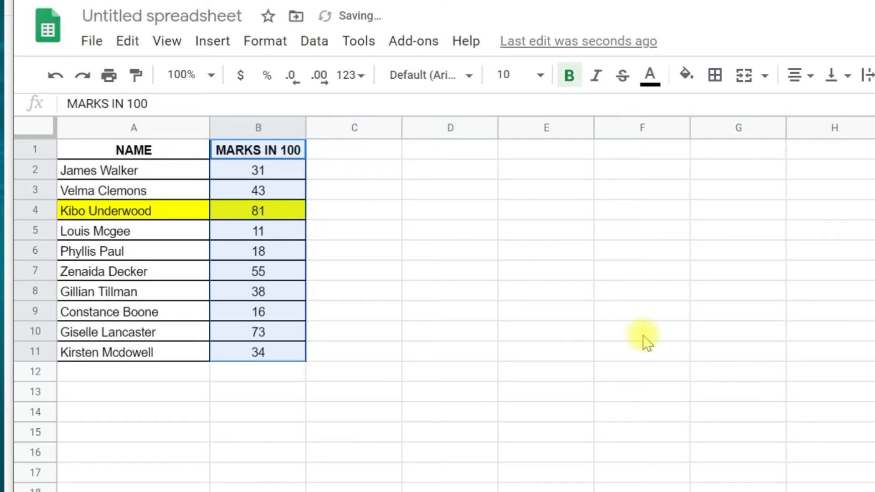
pyautogui.click(590, 329)
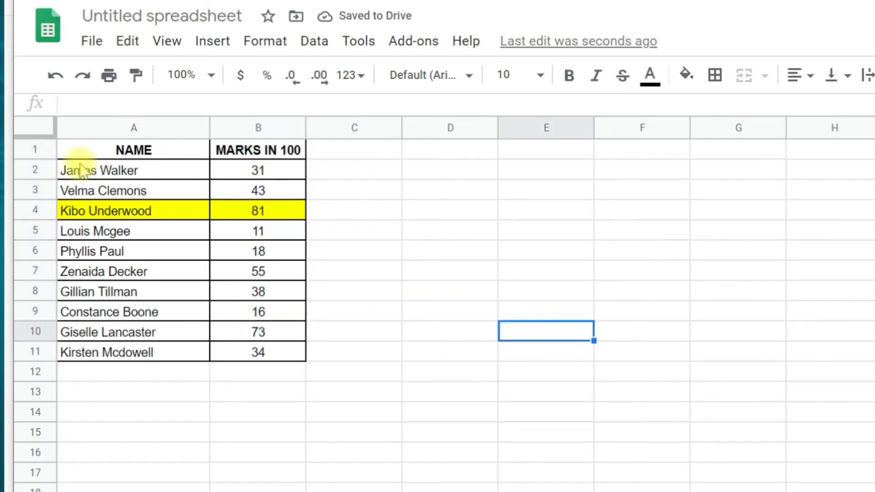
# Step: Sort the whole table A1:B11 by NAME in A → Z order, marking the data as having a header row
pyautogui.moveTo(76, 148); pyautogui.dragTo(273, 356)
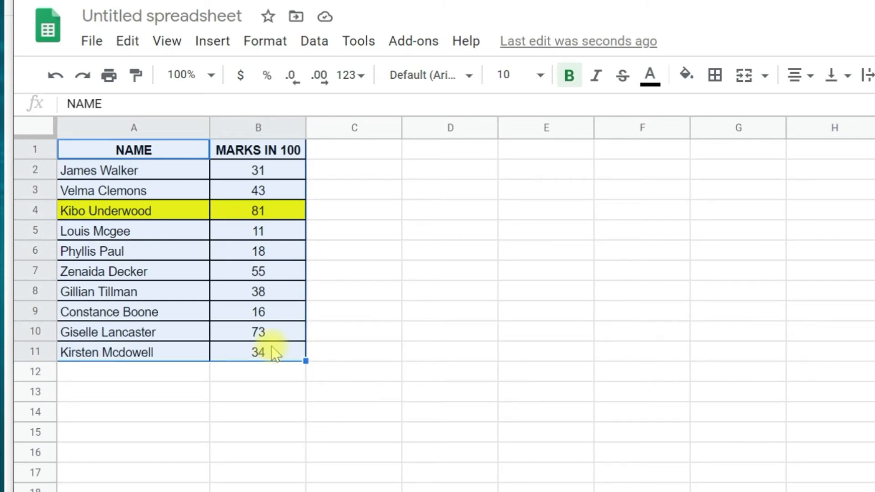
pyautogui.rightClick(273, 314)
pyautogui.moveTo(382, 376)
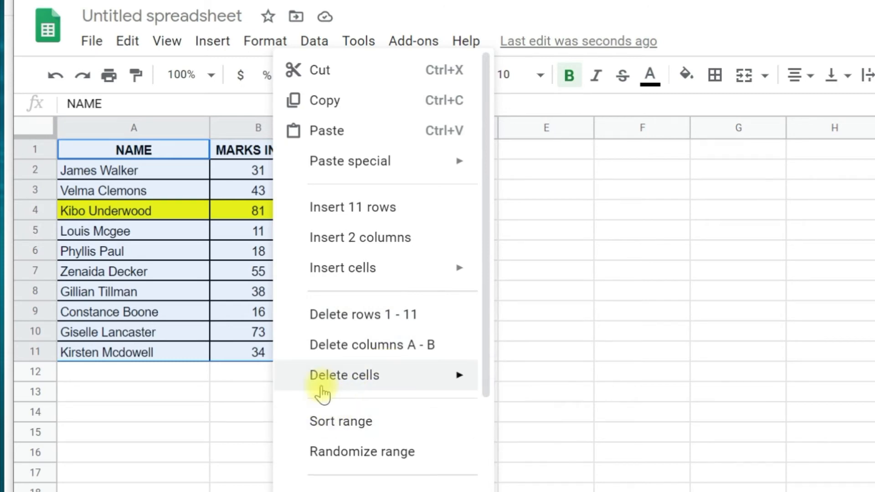
pyautogui.click(349, 417)
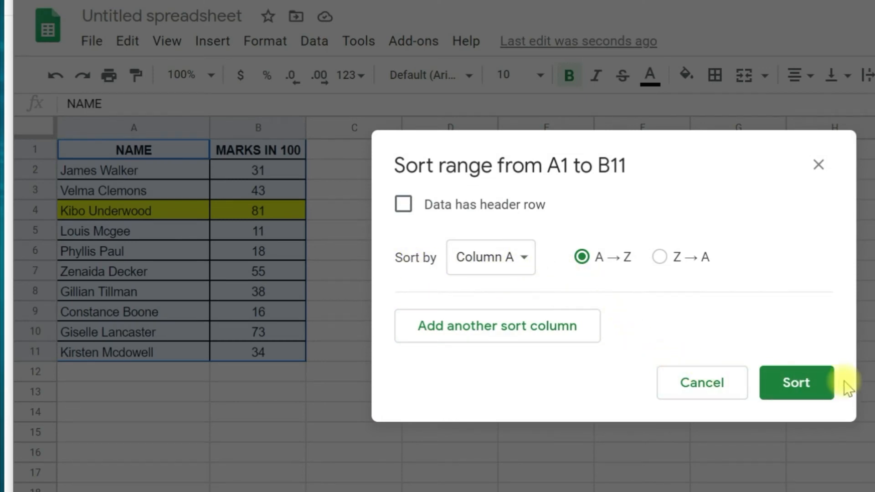
pyautogui.click(403, 205)
pyautogui.click(784, 388)
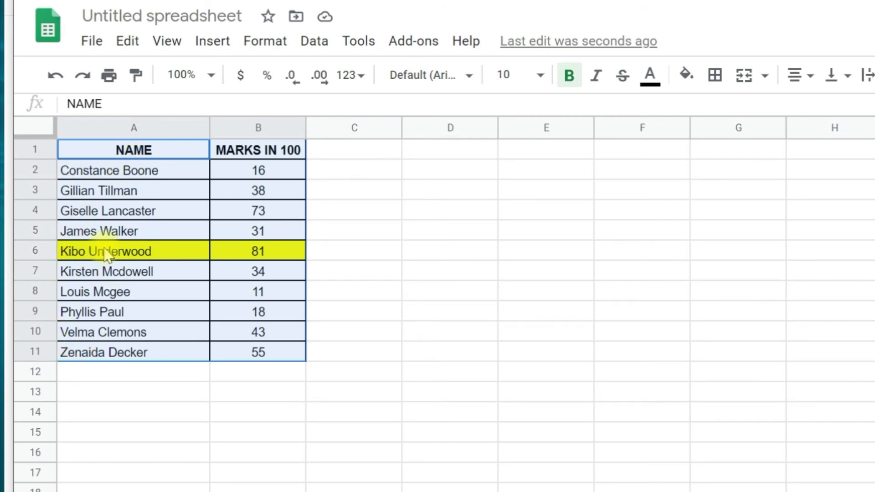
pyautogui.click(492, 267)
# Step: Sort the whole table A1:B11 by MARKS IN 100 in A → Z order with a header row, then deselect the table
pyautogui.moveTo(123, 147); pyautogui.dragTo(286, 350)
pyautogui.rightClick(280, 322)
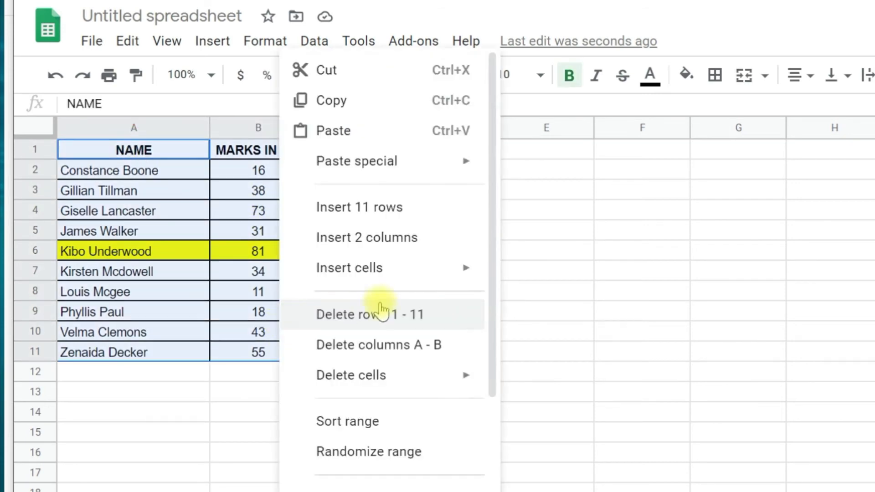
pyautogui.click(349, 421)
pyautogui.click(403, 203)
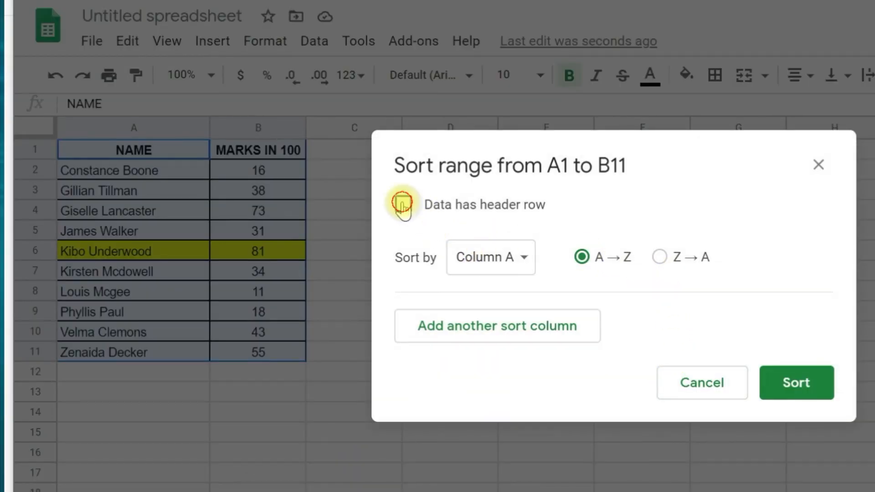
pyautogui.click(494, 270)
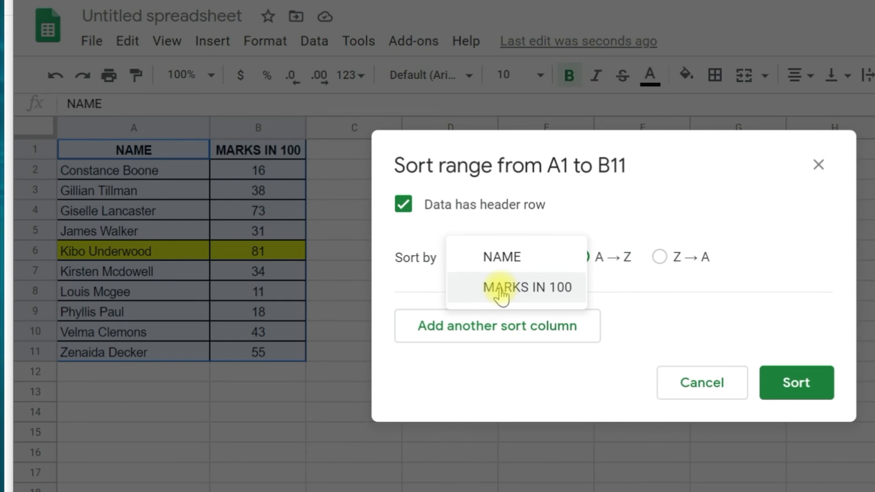
pyautogui.click(501, 290)
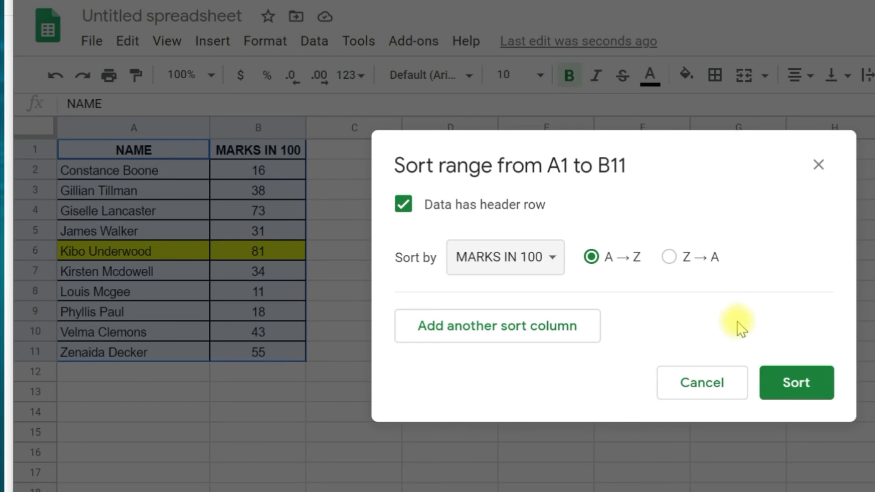
pyautogui.click(810, 389)
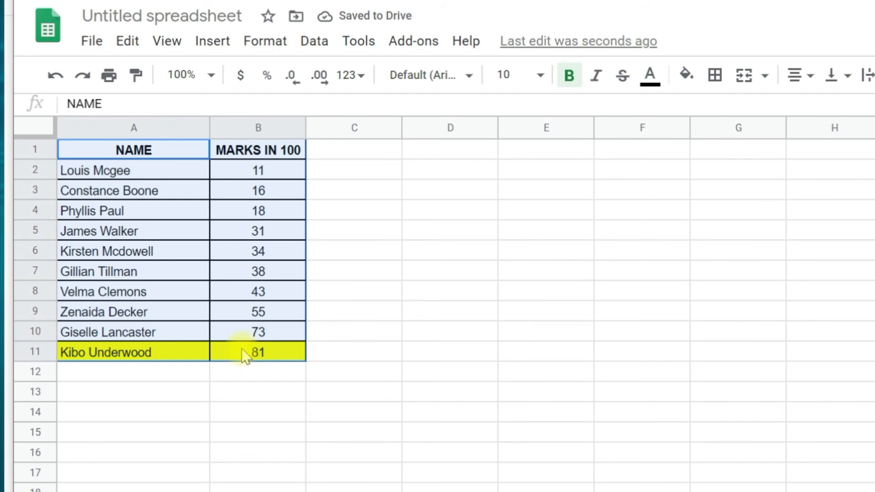
pyautogui.click(581, 314)
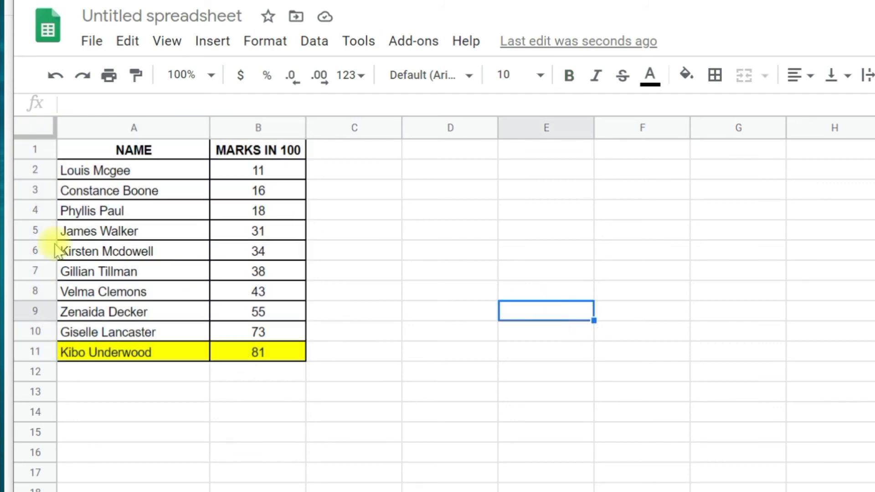
# Step: Try sorting the table A1:B11 by Column A in A → Z order without marking a header row, and deselect the range
pyautogui.moveTo(82, 150); pyautogui.dragTo(250, 365)
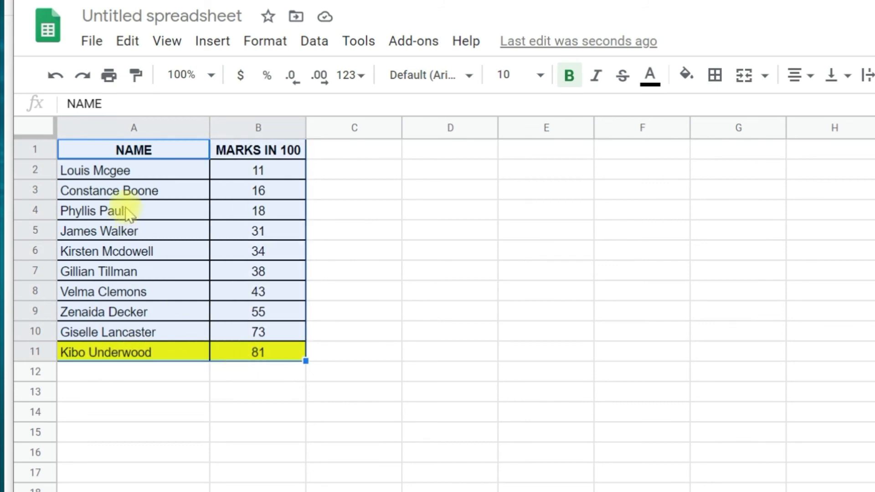
pyautogui.rightClick(105, 157)
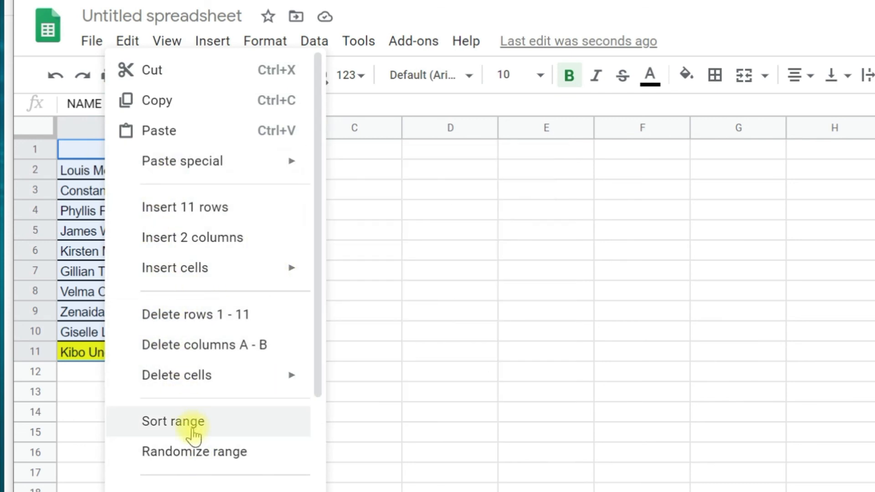
pyautogui.click(195, 422)
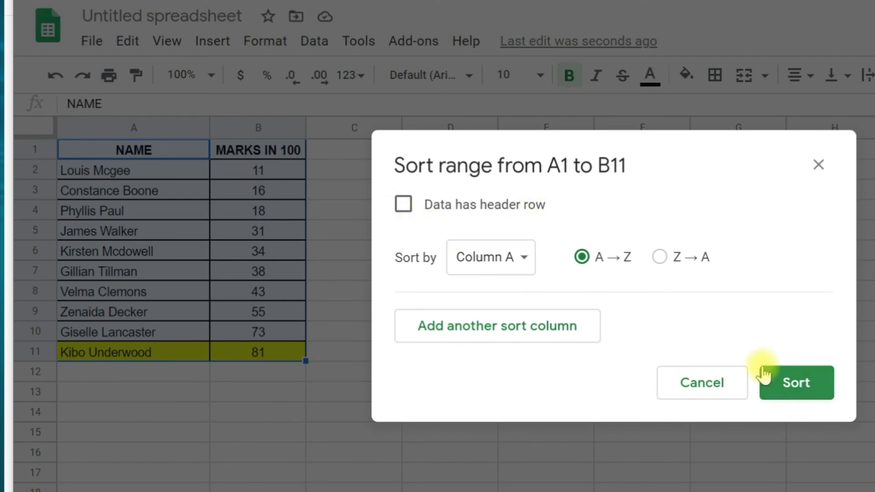
pyautogui.click(781, 393)
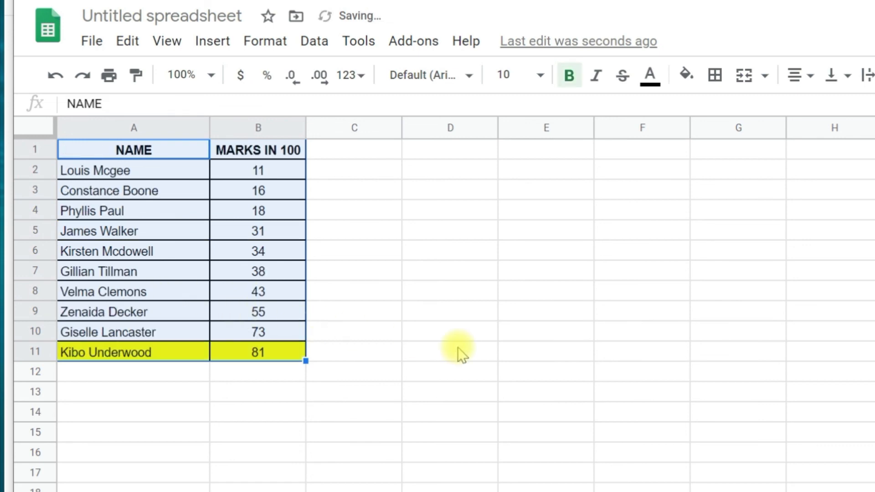
pyautogui.click(461, 354)
pyautogui.click(362, 416)
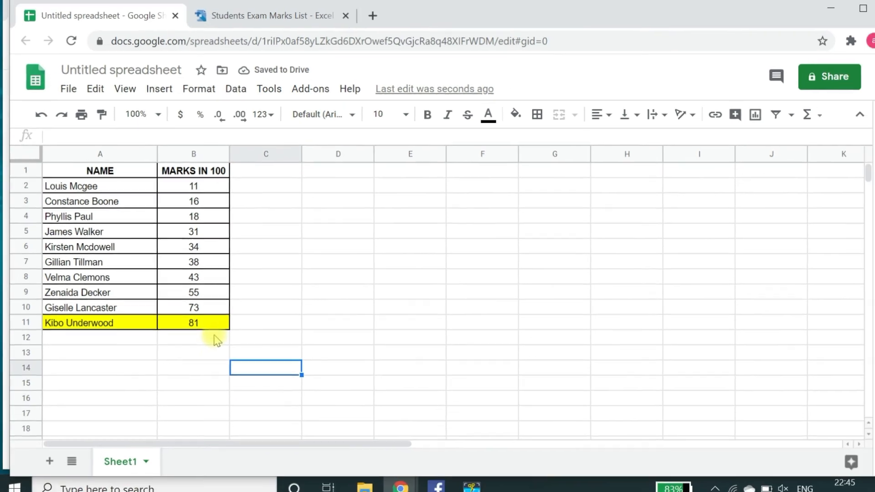